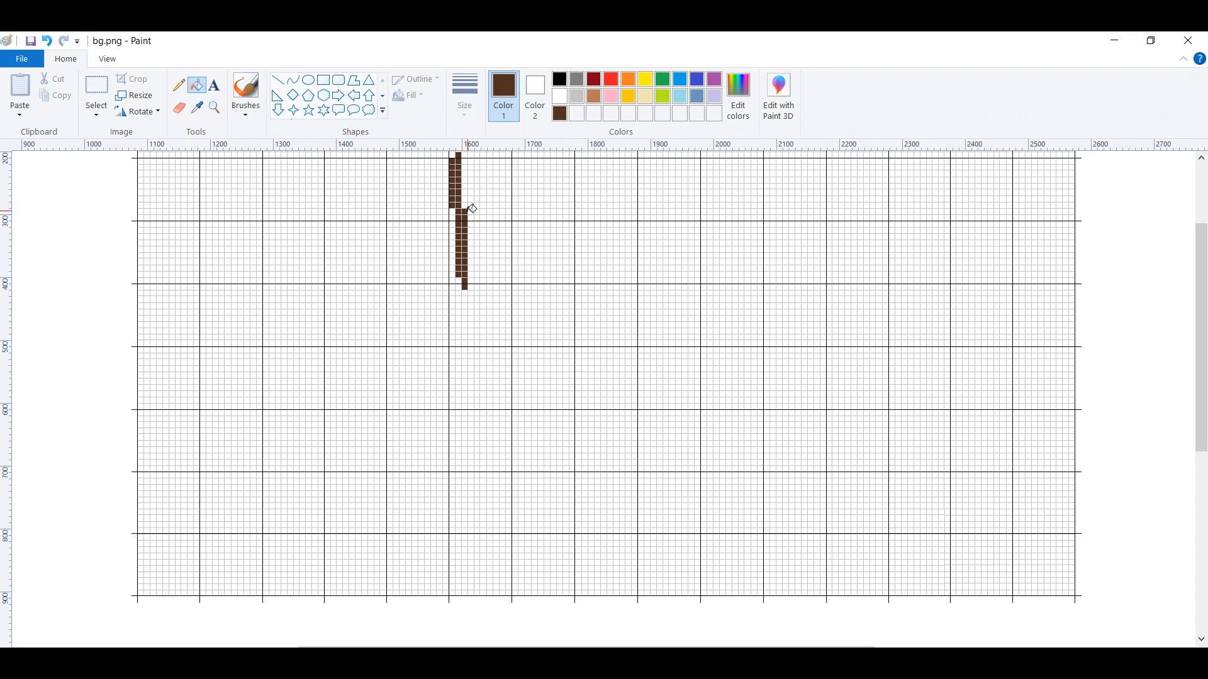
- Fill grid cells dark brown to outline the closed fingertip-like shape and extend its outer contour down to the start of the base
{"action": "mouse_move", "coordinate": [472, 208]}
{"action": "left_mouse_down"}
{"action": "mouse_move", "coordinate": [501, 209]}
{"action": "mouse_move", "coordinate": [497, 166]}
{"action": "mouse_move", "coordinate": [485, 181]}
{"action": "mouse_move", "coordinate": [492, 152]}
{"action": "left_mouse_up"}
{"action": "scroll", "coordinate": [492, 153], "scroll_direction": "up", "scroll_amount": 1}
{"action": "mouse_move", "coordinate": [490, 196]}
{"action": "left_mouse_down"}
{"action": "mouse_move", "coordinate": [473, 183]}
{"action": "mouse_move", "coordinate": [483, 215]}
{"action": "left_mouse_up"}
{"action": "left_click", "coordinate": [469, 188]}
{"action": "mouse_move", "coordinate": [468, 318]}
{"action": "left_mouse_down"}
{"action": "mouse_move", "coordinate": [482, 369]}
{"action": "mouse_move", "coordinate": [473, 346]}
{"action": "mouse_move", "coordinate": [467, 410]}
{"action": "mouse_move", "coordinate": [470, 377]}
{"action": "left_mouse_up"}
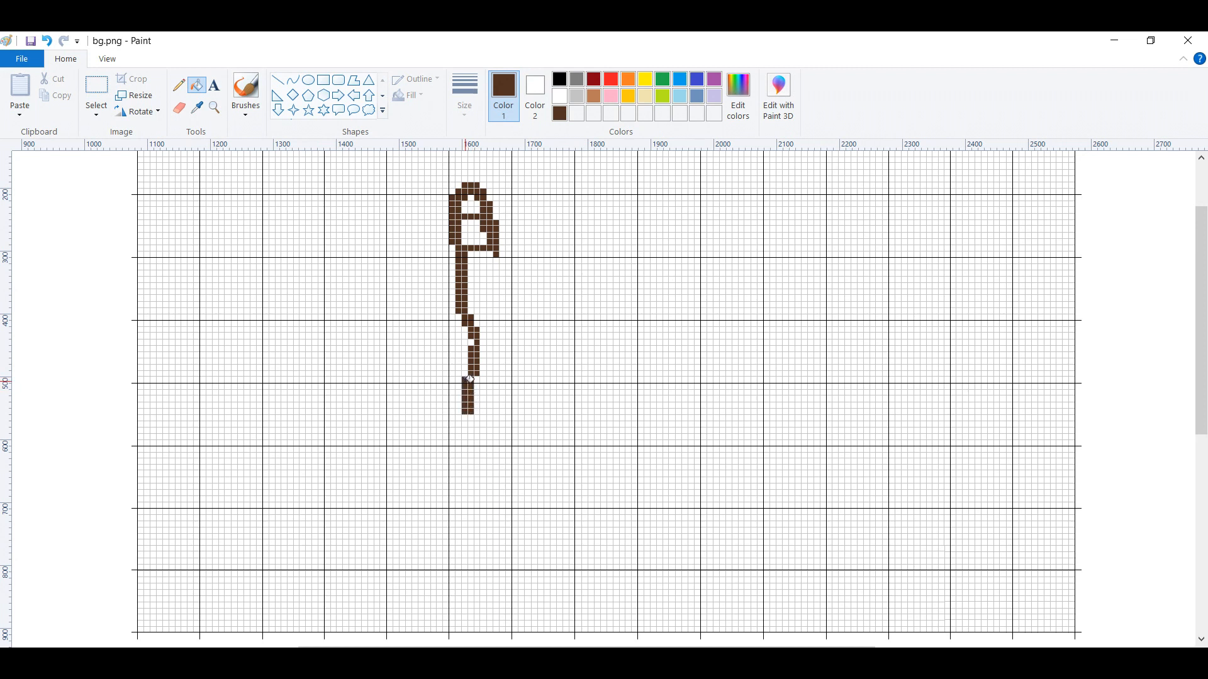
{"action": "mouse_move", "coordinate": [473, 381]}
{"action": "left_mouse_down"}
{"action": "mouse_move", "coordinate": [471, 448]}
{"action": "mouse_move", "coordinate": [465, 404]}
{"action": "mouse_move", "coordinate": [460, 456]}
{"action": "mouse_move", "coordinate": [455, 434]}
{"action": "mouse_move", "coordinate": [486, 465]}
{"action": "left_mouse_up"}
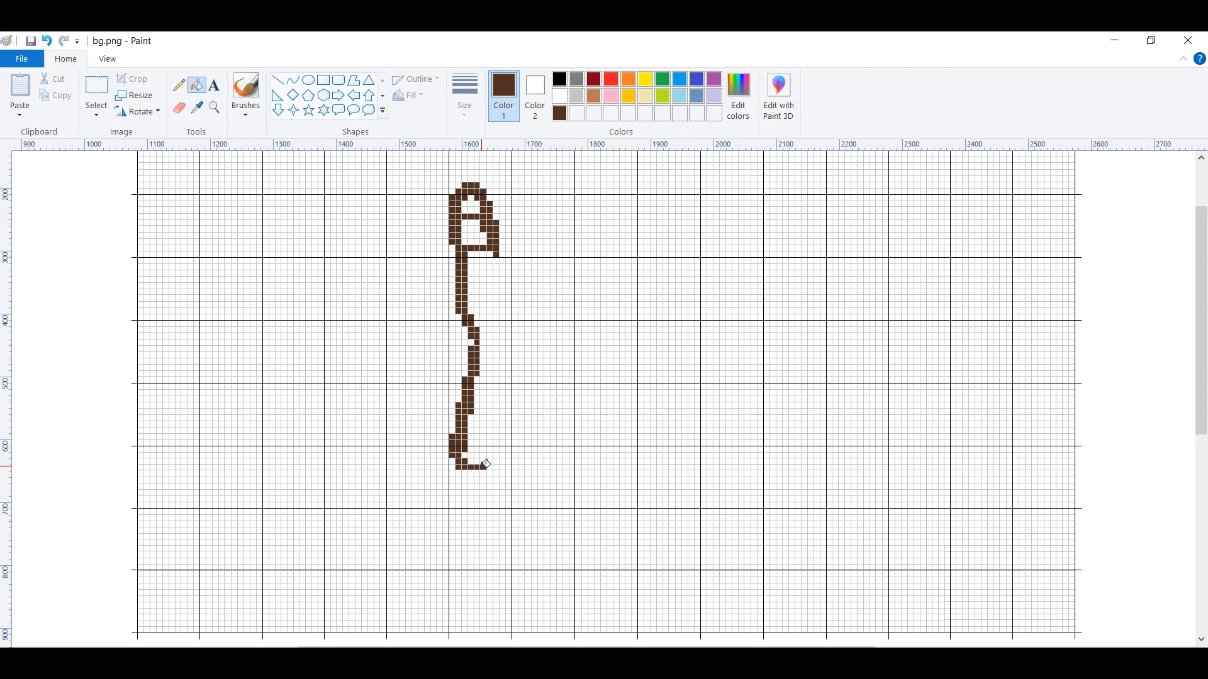
- Fill dark brown cells to draw the base band's upper curve, then a vertical bar and the left part of a checkered column
{"action": "left_click", "coordinate": [472, 444]}
{"action": "left_click", "coordinate": [472, 449]}
{"action": "mouse_move", "coordinate": [481, 447]}
{"action": "left_mouse_down"}
{"action": "mouse_move", "coordinate": [510, 456]}
{"action": "mouse_move", "coordinate": [512, 422]}
{"action": "mouse_move", "coordinate": [524, 461]}
{"action": "mouse_move", "coordinate": [527, 440]}
{"action": "left_mouse_up"}
{"action": "left_click", "coordinate": [528, 436]}
{"action": "left_click", "coordinate": [527, 430]}
{"action": "key", "text": "ctrl+z"}
{"action": "left_click", "coordinate": [522, 430]}
{"action": "left_click", "coordinate": [528, 425]}
{"action": "left_click", "coordinate": [535, 431]}
{"action": "left_click", "coordinate": [535, 443]}
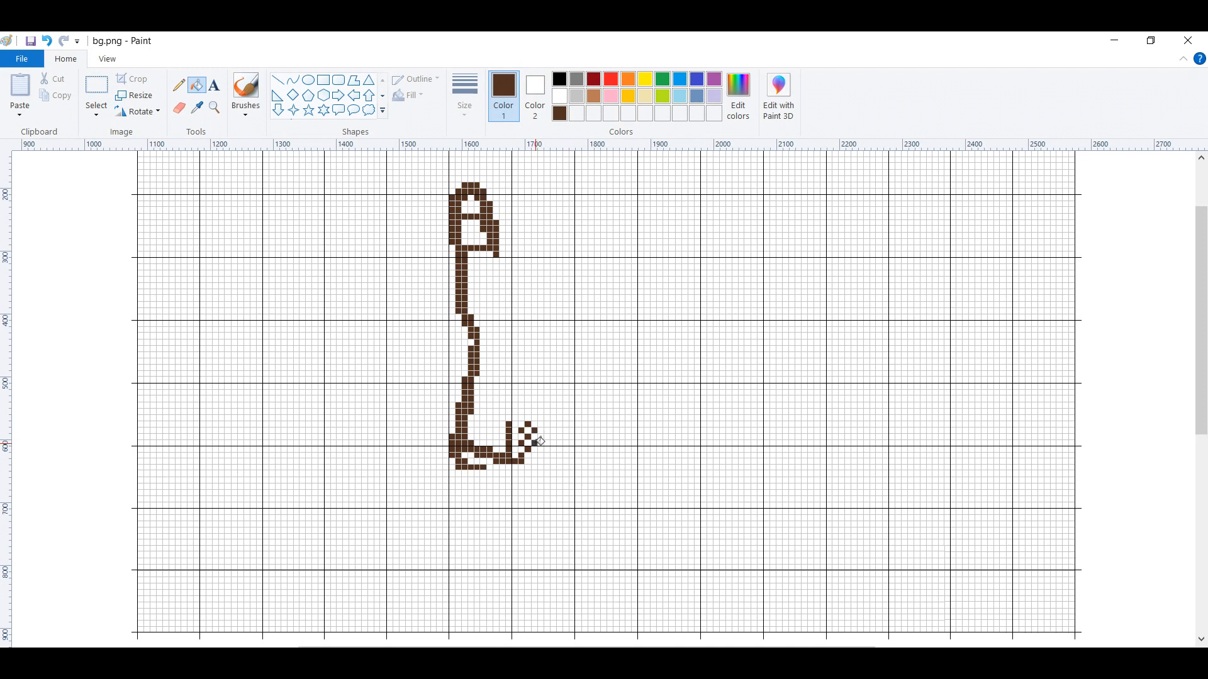
- Complete the checkered column with a second vertical bar and continue the base band's upper curve to its right end
{"action": "mouse_move", "coordinate": [539, 441]}
{"action": "left_mouse_down"}
{"action": "mouse_move", "coordinate": [531, 461]}
{"action": "mouse_move", "coordinate": [548, 460]}
{"action": "mouse_move", "coordinate": [554, 422]}
{"action": "mouse_move", "coordinate": [590, 449]}
{"action": "left_mouse_up"}
{"action": "left_click", "coordinate": [553, 456]}
{"action": "left_click", "coordinate": [554, 461]}
{"action": "left_click", "coordinate": [559, 461]}
{"action": "left_click", "coordinate": [559, 456]}
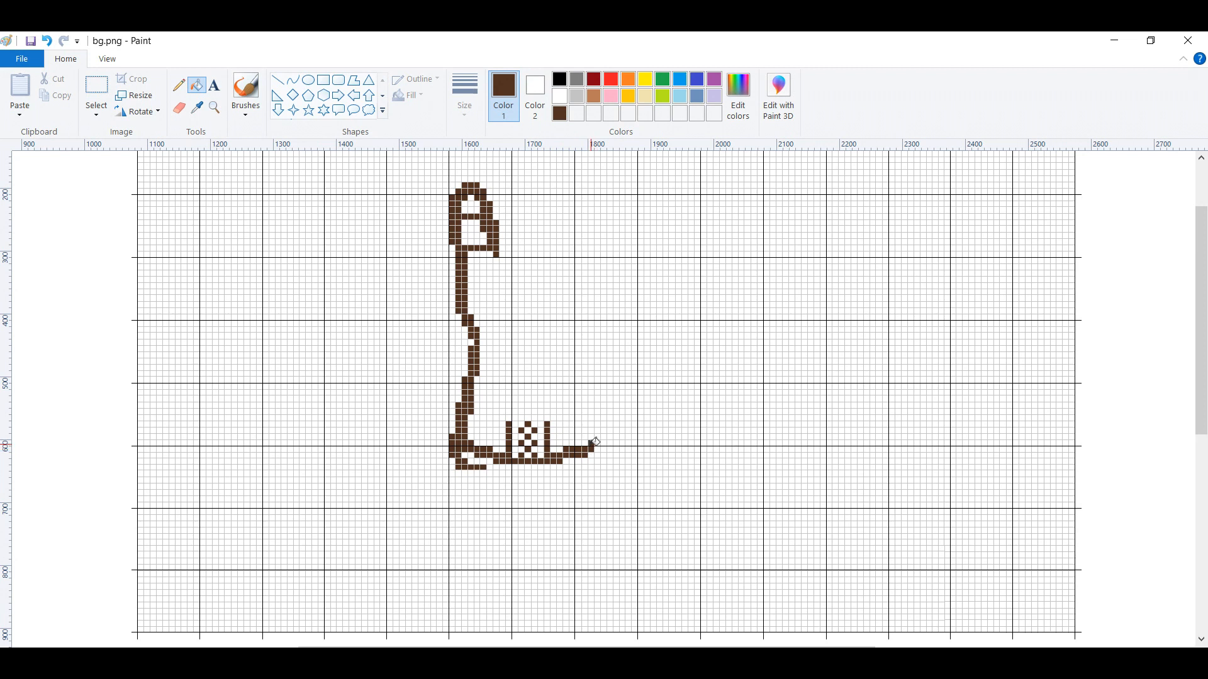
- Fill dark brown cells to close the base band with its right end and a thick curved lower edge
{"action": "mouse_move", "coordinate": [596, 443]}
{"action": "left_mouse_down"}
{"action": "mouse_move", "coordinate": [598, 433]}
{"action": "mouse_move", "coordinate": [609, 459]}
{"action": "mouse_move", "coordinate": [584, 466]}
{"action": "mouse_move", "coordinate": [595, 472]}
{"action": "mouse_move", "coordinate": [482, 471]}
{"action": "mouse_move", "coordinate": [528, 478]}
{"action": "left_mouse_up"}
{"action": "left_click", "coordinate": [527, 480]}
{"action": "left_click", "coordinate": [534, 481]}
{"action": "left_click", "coordinate": [538, 480]}
{"action": "key", "text": "ctrl+z"}
{"action": "left_click", "coordinate": [541, 480]}
{"action": "left_click", "coordinate": [547, 481]}
{"action": "left_click", "coordinate": [553, 480]}
{"action": "left_click", "coordinate": [559, 480]}
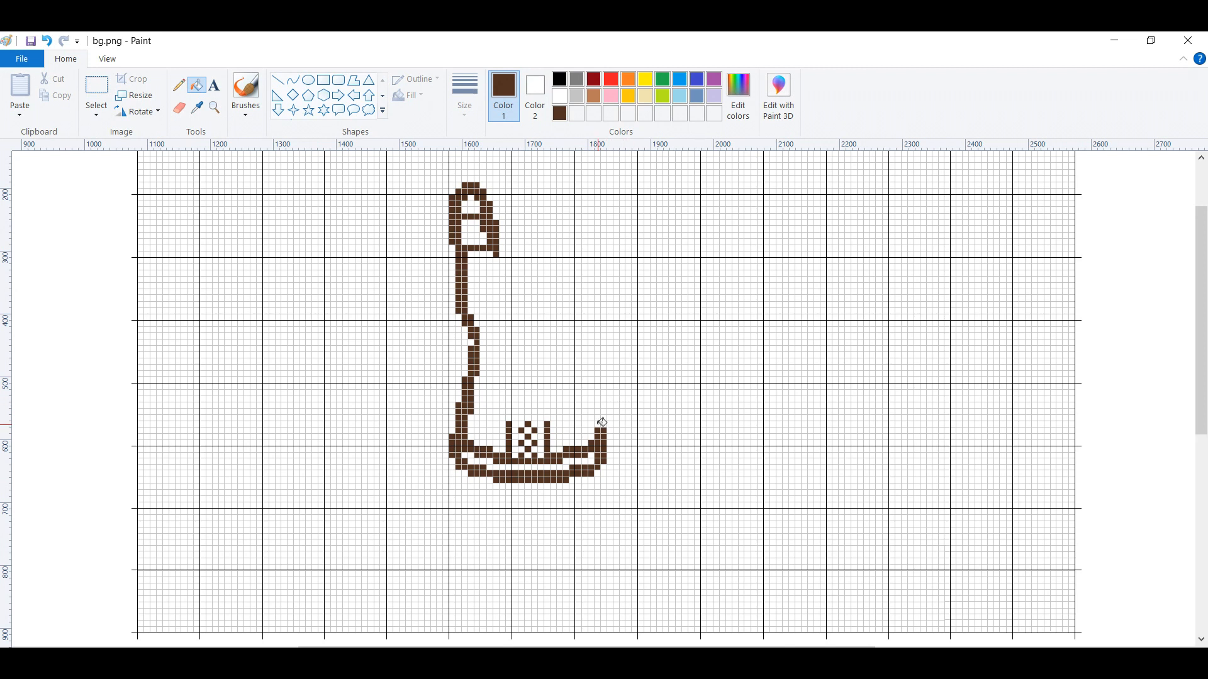
- Draw the body's right contour upward, a wavy line arching over the checkered column, and the column's upper outline
{"action": "left_click_drag", "start_coordinate": [601, 422], "coordinate": [596, 396]}
{"action": "mouse_move", "coordinate": [594, 391]}
{"action": "left_mouse_down"}
{"action": "mouse_move", "coordinate": [594, 365]}
{"action": "mouse_move", "coordinate": [591, 390]}
{"action": "left_mouse_up"}
{"action": "left_click", "coordinate": [592, 393]}
{"action": "left_click", "coordinate": [578, 393]}
{"action": "left_click", "coordinate": [579, 400]}
{"action": "mouse_move", "coordinate": [565, 397]}
{"action": "left_mouse_down"}
{"action": "mouse_move", "coordinate": [518, 372]}
{"action": "mouse_move", "coordinate": [496, 399]}
{"action": "mouse_move", "coordinate": [480, 392]}
{"action": "mouse_move", "coordinate": [526, 402]}
{"action": "mouse_move", "coordinate": [517, 417]}
{"action": "mouse_move", "coordinate": [547, 416]}
{"action": "mouse_move", "coordinate": [544, 392]}
{"action": "mouse_move", "coordinate": [518, 414]}
{"action": "left_mouse_up"}
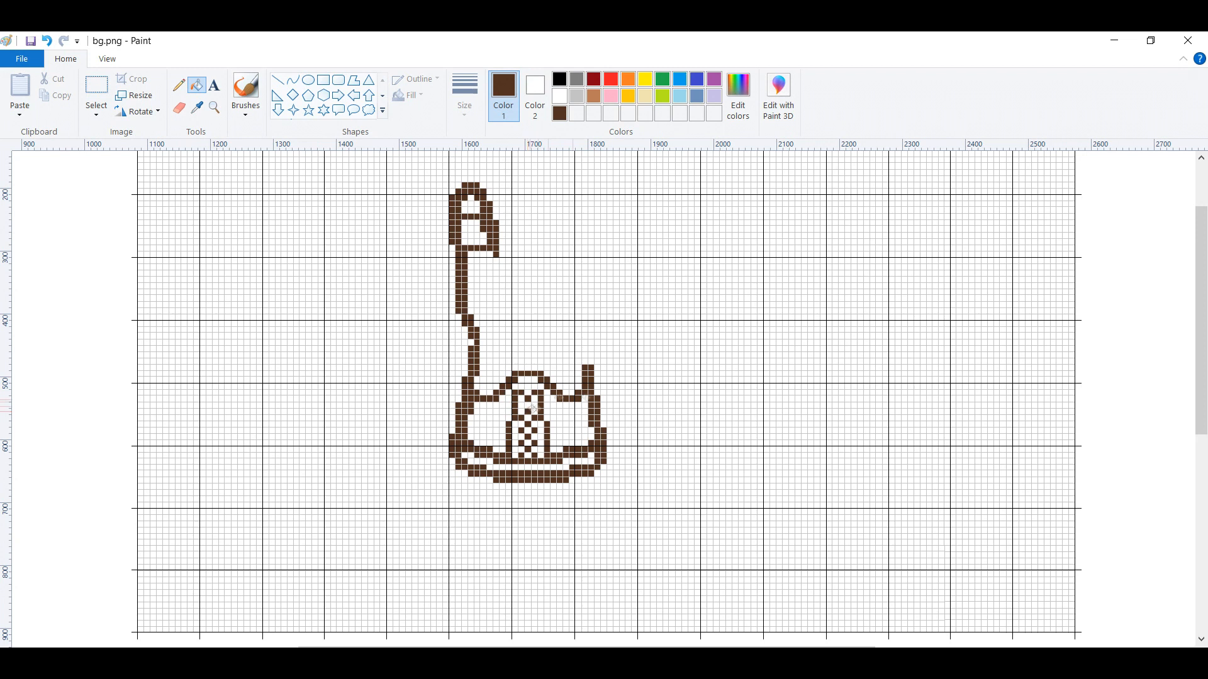
- Undo the last fill, extend the body's right contour upward, and draw the curved line joining both sides above the arch
{"action": "key", "text": "ctrl+z"}
{"action": "mouse_move", "coordinate": [588, 366]}
{"action": "left_mouse_down"}
{"action": "mouse_move", "coordinate": [586, 329]}
{"action": "mouse_move", "coordinate": [581, 359]}
{"action": "left_mouse_up"}
{"action": "left_click", "coordinate": [572, 349]}
{"action": "left_click", "coordinate": [566, 348]}
{"action": "left_click_drag", "start_coordinate": [570, 355], "coordinate": [487, 345]}
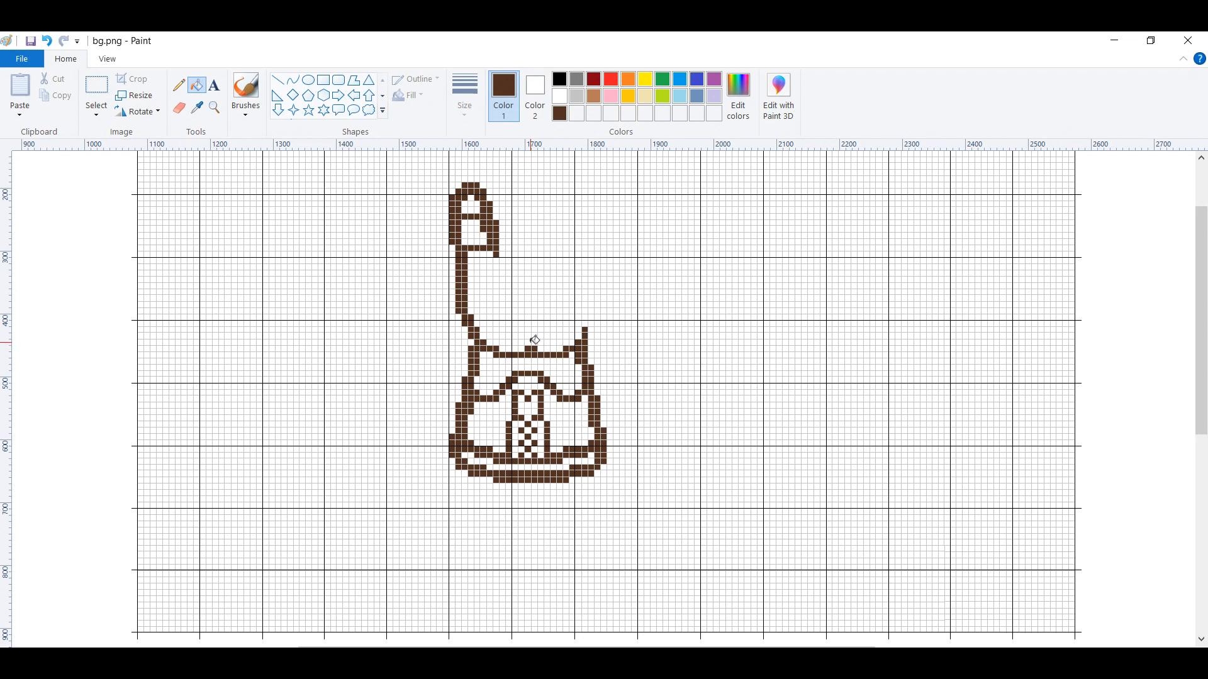
- Fill dark brown cells to outline the small rounded cup shape above the body's curved upper line, undoing misplaced cells
{"action": "left_click", "coordinate": [515, 337]}
{"action": "left_click", "coordinate": [521, 336]}
{"action": "left_click", "coordinate": [508, 337]}
{"action": "left_click", "coordinate": [541, 336]}
{"action": "left_click", "coordinate": [547, 337]}
{"action": "left_click", "coordinate": [550, 323]}
{"action": "left_click", "coordinate": [548, 318]}
{"action": "left_click", "coordinate": [547, 312]}
{"action": "left_click", "coordinate": [553, 306]}
{"action": "left_click", "coordinate": [527, 305]}
{"action": "left_click", "coordinate": [516, 312]}
{"action": "left_click", "coordinate": [515, 306]}
{"action": "left_click", "coordinate": [510, 311]}
{"action": "key", "text": "ctrl+z"}
{"action": "key", "text": "ctrl+z"}
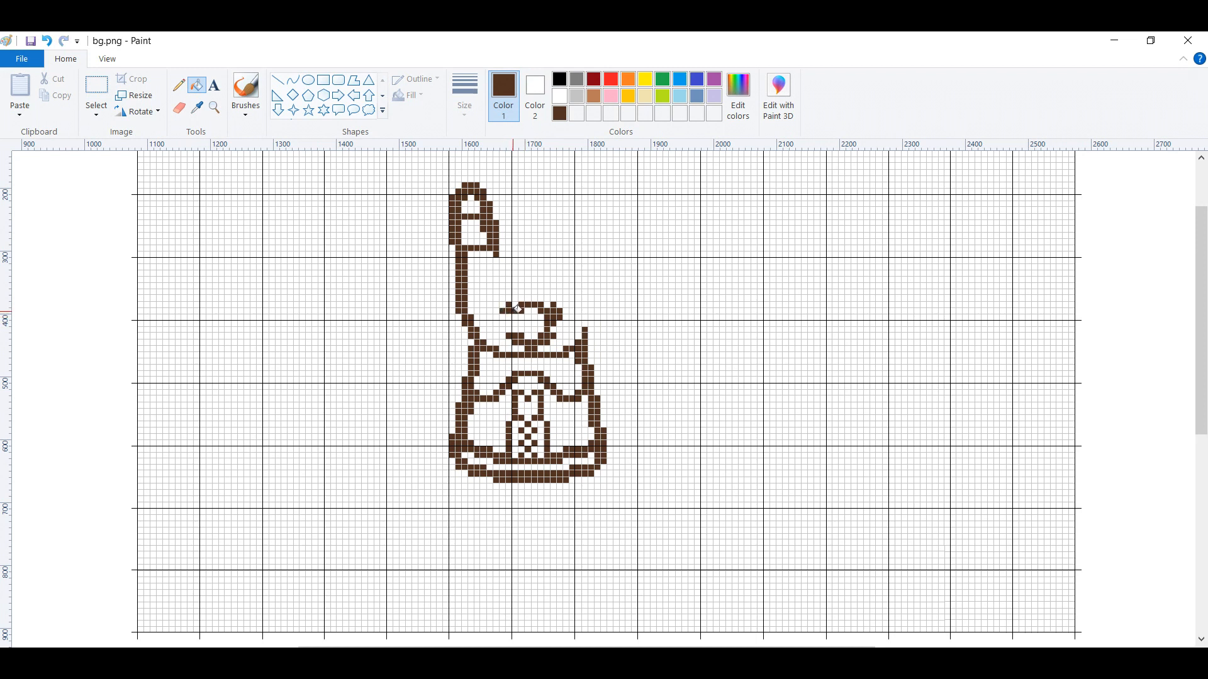
{"action": "left_click", "coordinate": [504, 313]}
{"action": "left_click", "coordinate": [515, 329]}
- Outline the rounded thumb-like shape on the right of the body and add its small inner loop
{"action": "left_click", "coordinate": [592, 327]}
{"action": "mouse_move", "coordinate": [595, 317]}
{"action": "left_mouse_down"}
{"action": "mouse_move", "coordinate": [598, 270]}
{"action": "mouse_move", "coordinate": [629, 279]}
{"action": "left_mouse_up"}
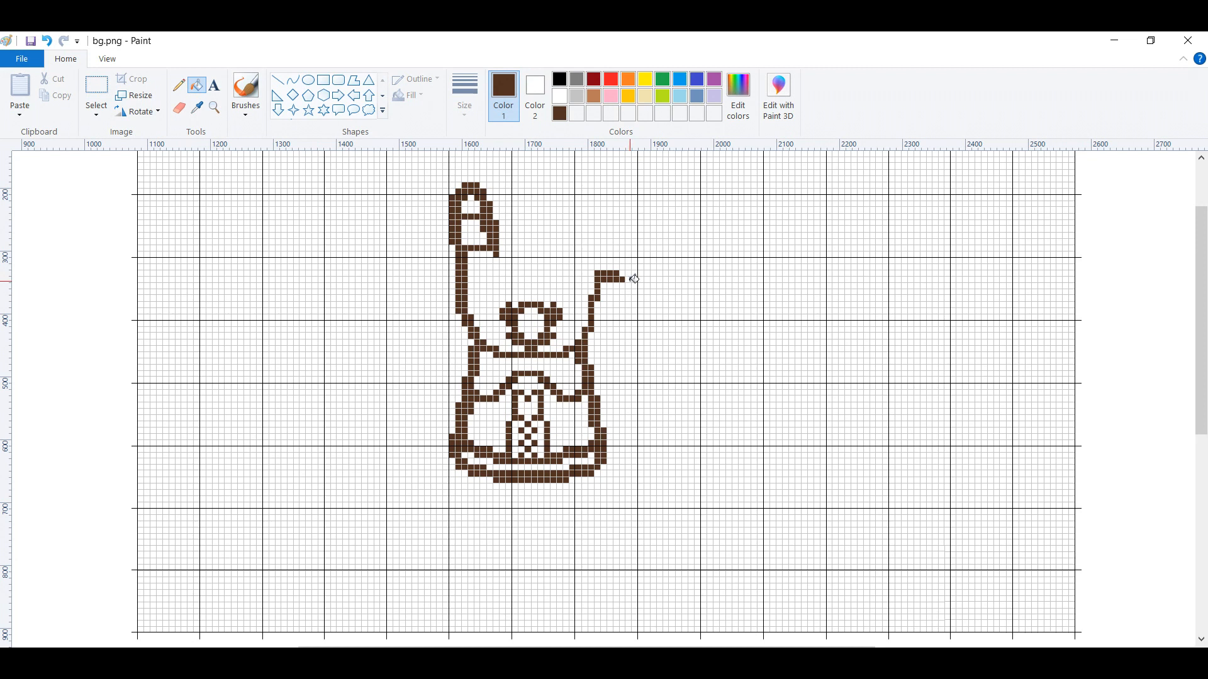
{"action": "mouse_move", "coordinate": [624, 280]}
{"action": "left_mouse_down"}
{"action": "mouse_move", "coordinate": [624, 326]}
{"action": "mouse_move", "coordinate": [633, 284]}
{"action": "mouse_move", "coordinate": [645, 315]}
{"action": "mouse_move", "coordinate": [608, 342]}
{"action": "left_mouse_up"}
{"action": "left_click", "coordinate": [598, 342]}
{"action": "left_click", "coordinate": [591, 343]}
{"action": "left_click", "coordinate": [590, 349]}
{"action": "left_click", "coordinate": [596, 349]}
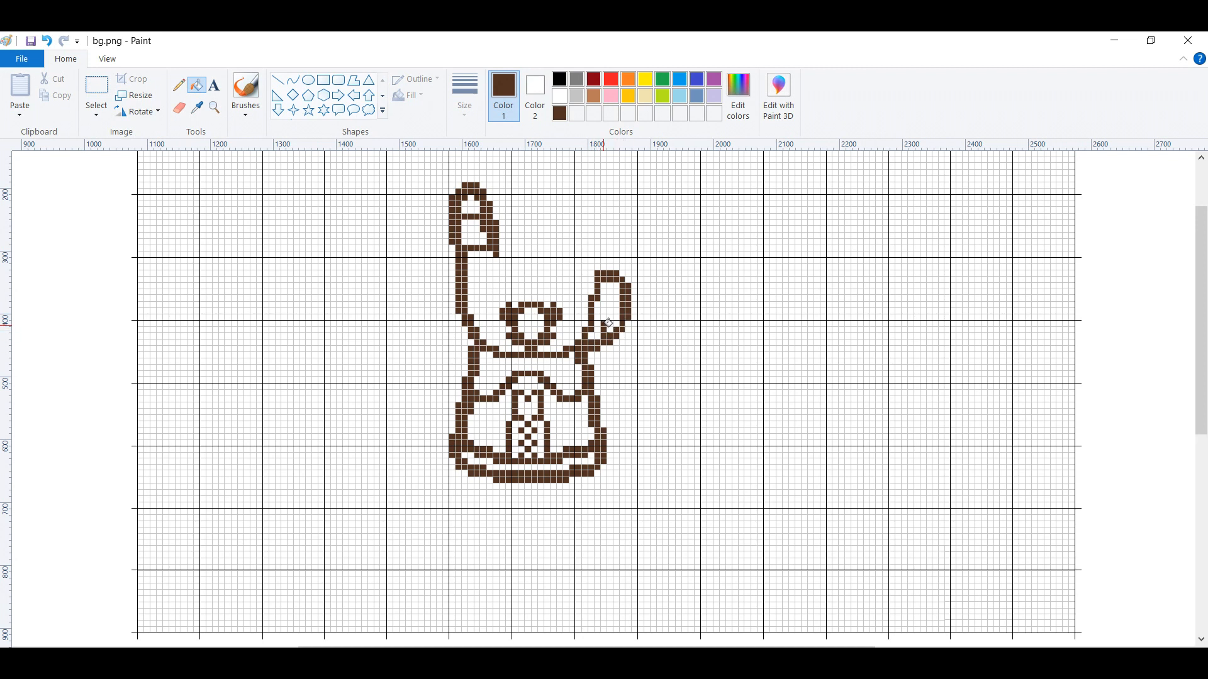
{"action": "key", "text": "alt"}
{"action": "key", "text": "ctrl+z"}
- Fill dark brown cells upward from the thumb-like shape to start the tall right finger's outer edge, undoing stray fills
{"action": "left_click", "coordinate": [597, 268]}
{"action": "left_click", "coordinate": [597, 261]}
{"action": "key", "text": "ctrl+z"}
{"action": "left_click", "coordinate": [598, 260]}
{"action": "left_click", "coordinate": [598, 256]}
{"action": "left_click", "coordinate": [598, 250]}
{"action": "left_click", "coordinate": [594, 250]}
{"action": "key", "text": "ctrl+z"}
{"action": "left_click", "coordinate": [592, 249]}
{"action": "left_click", "coordinate": [592, 255]}
{"action": "left_click", "coordinate": [592, 261]}
{"action": "left_click", "coordinate": [592, 268]}
{"action": "left_click", "coordinate": [592, 274]}
{"action": "left_click", "coordinate": [598, 242]}
{"action": "left_click", "coordinate": [598, 236]}
{"action": "left_click", "coordinate": [597, 229]}
{"action": "left_click", "coordinate": [598, 223]}
{"action": "left_click", "coordinate": [598, 217]}
{"action": "left_click", "coordinate": [597, 210]}
{"action": "left_click", "coordinate": [600, 204]}
{"action": "key", "text": "ctrl+z"}
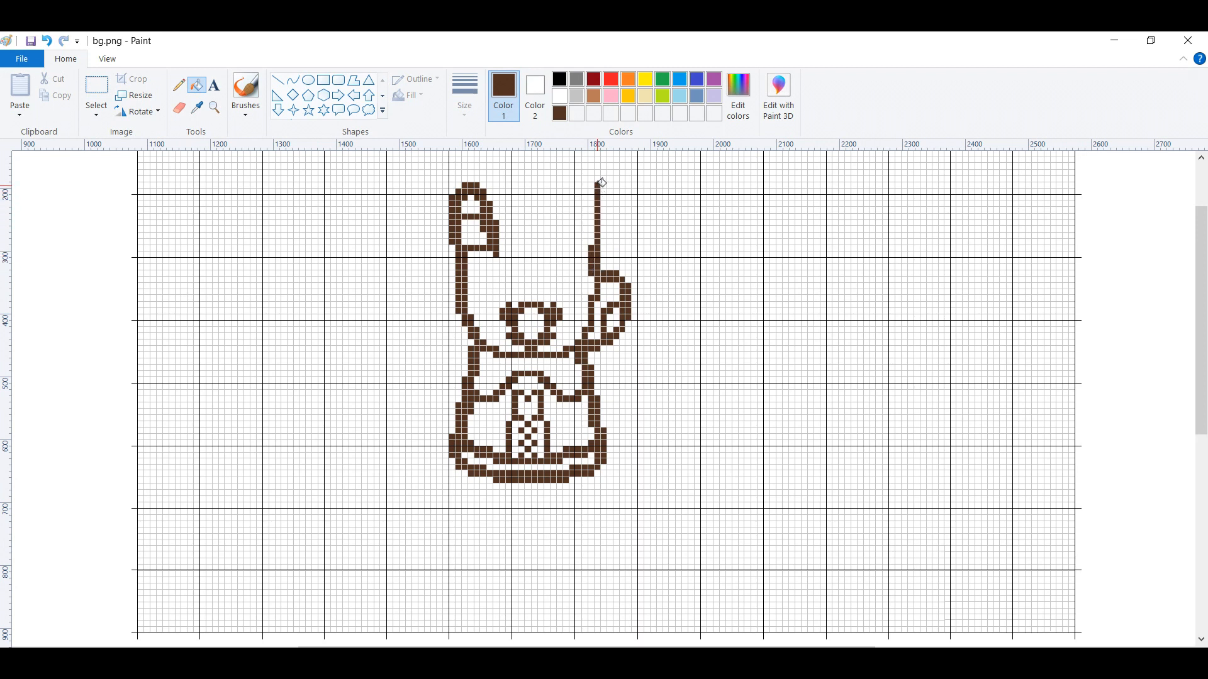
- Thicken the tall right finger's outer edge with a second column of dark brown cells
{"action": "left_click", "coordinate": [602, 192]}
{"action": "left_click", "coordinate": [603, 198]}
{"action": "left_click", "coordinate": [604, 204]}
{"action": "left_click", "coordinate": [603, 210]}
{"action": "left_click", "coordinate": [603, 217]}
{"action": "left_click", "coordinate": [603, 223]}
{"action": "left_click", "coordinate": [604, 230]}
{"action": "left_click", "coordinate": [604, 236]}
- Fill dark brown cells to form the rounded tip of the tall right finger
{"action": "left_click", "coordinate": [592, 179]}
{"action": "left_click", "coordinate": [585, 179]}
{"action": "left_click", "coordinate": [579, 179]}
{"action": "left_click", "coordinate": [573, 179]}
{"action": "left_click", "coordinate": [578, 174]}
{"action": "left_click", "coordinate": [585, 173]}
{"action": "left_click", "coordinate": [580, 181]}
- Draw the tall right finger's inner edge two cells thick down from the rounded tip, undoing misplaced fills
{"action": "left_click", "coordinate": [572, 192]}
{"action": "left_click", "coordinate": [572, 199]}
{"action": "left_click", "coordinate": [572, 204]}
{"action": "left_click", "coordinate": [573, 210]}
{"action": "left_click", "coordinate": [572, 217]}
{"action": "left_click", "coordinate": [567, 217]}
{"action": "left_click", "coordinate": [568, 213]}
{"action": "key", "text": "ctrl+z"}
{"action": "left_click", "coordinate": [567, 210]}
{"action": "left_click", "coordinate": [568, 206]}
{"action": "key", "text": "ctrl+z"}
{"action": "left_click", "coordinate": [567, 198]}
{"action": "left_click", "coordinate": [567, 192]}
{"action": "left_click", "coordinate": [568, 224]}
{"action": "left_click", "coordinate": [569, 230]}
{"action": "left_click", "coordinate": [571, 238]}
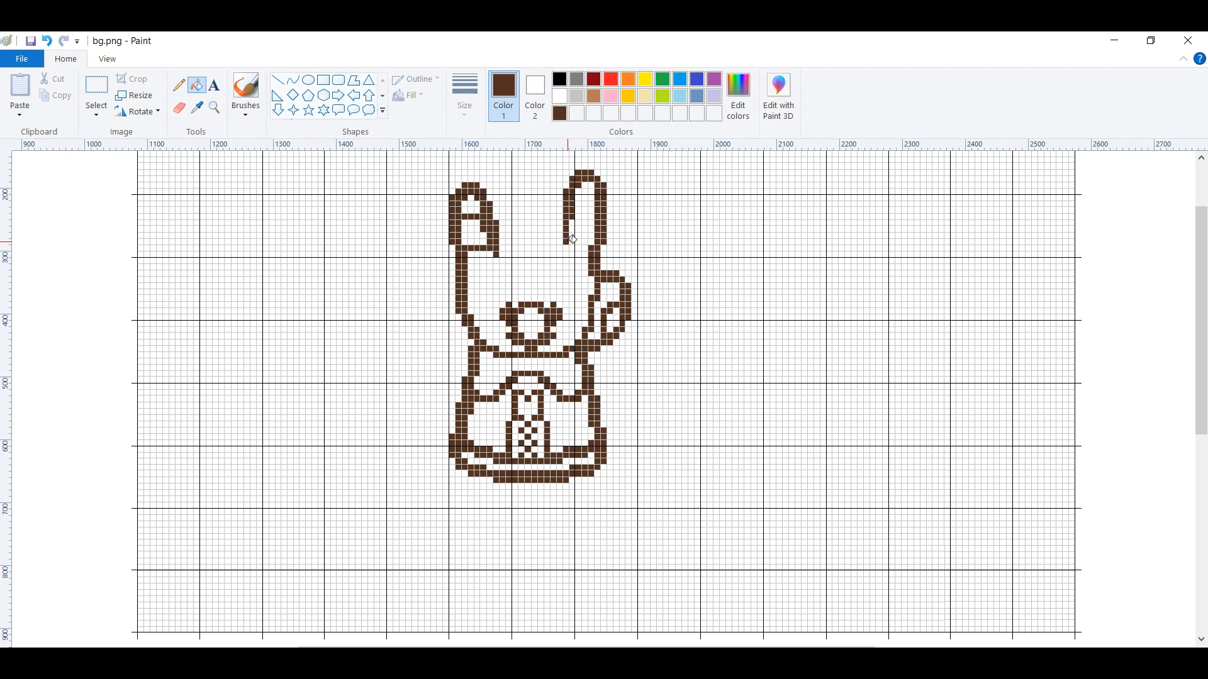
- Fill dark brown cells to draw the arch next to the tall right finger, with both of its sides reaching down
{"action": "left_click", "coordinate": [561, 242]}
{"action": "left_click", "coordinate": [560, 248]}
{"action": "left_click", "coordinate": [560, 254]}
{"action": "left_click", "coordinate": [560, 236]}
{"action": "left_click", "coordinate": [560, 232]}
{"action": "key", "text": "ctrl+z"}
{"action": "left_click", "coordinate": [560, 228]}
{"action": "left_click", "coordinate": [554, 225]}
{"action": "left_click", "coordinate": [554, 216]}
{"action": "left_click", "coordinate": [547, 218]}
{"action": "left_click", "coordinate": [547, 223]}
{"action": "left_click", "coordinate": [541, 223]}
{"action": "left_click", "coordinate": [541, 218]}
{"action": "left_click", "coordinate": [536, 218]}
{"action": "left_click", "coordinate": [534, 224]}
{"action": "left_click", "coordinate": [534, 229]}
{"action": "key", "text": "ctrl+z"}
{"action": "left_click", "coordinate": [528, 217]}
{"action": "left_click", "coordinate": [528, 223]}
{"action": "left_click", "coordinate": [529, 230]}
{"action": "left_click", "coordinate": [528, 236]}
{"action": "left_click", "coordinate": [528, 242]}
{"action": "left_click", "coordinate": [528, 248]}
{"action": "left_click", "coordinate": [529, 255]}
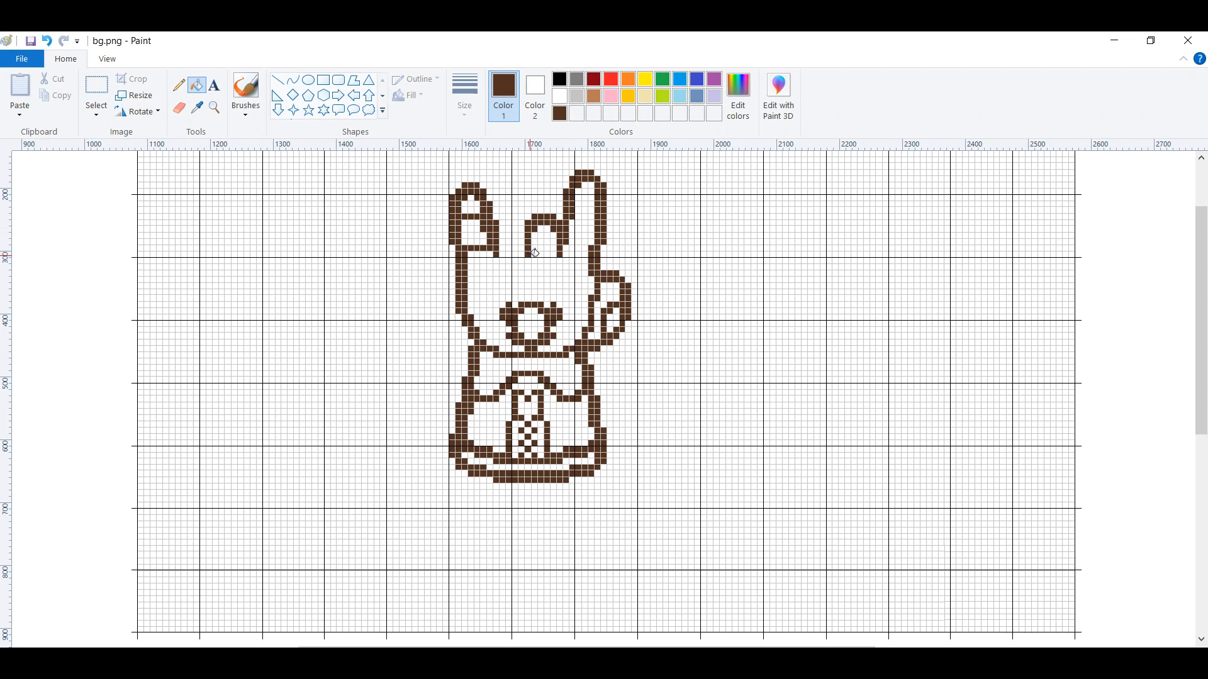
- Draw a second arch joining the first one to the left finger, and close the tall right finger's lower end
{"action": "left_click", "coordinate": [523, 217]}
{"action": "left_click", "coordinate": [517, 219]}
{"action": "left_click", "coordinate": [502, 219]}
{"action": "left_click", "coordinate": [503, 224]}
{"action": "left_click", "coordinate": [503, 231]}
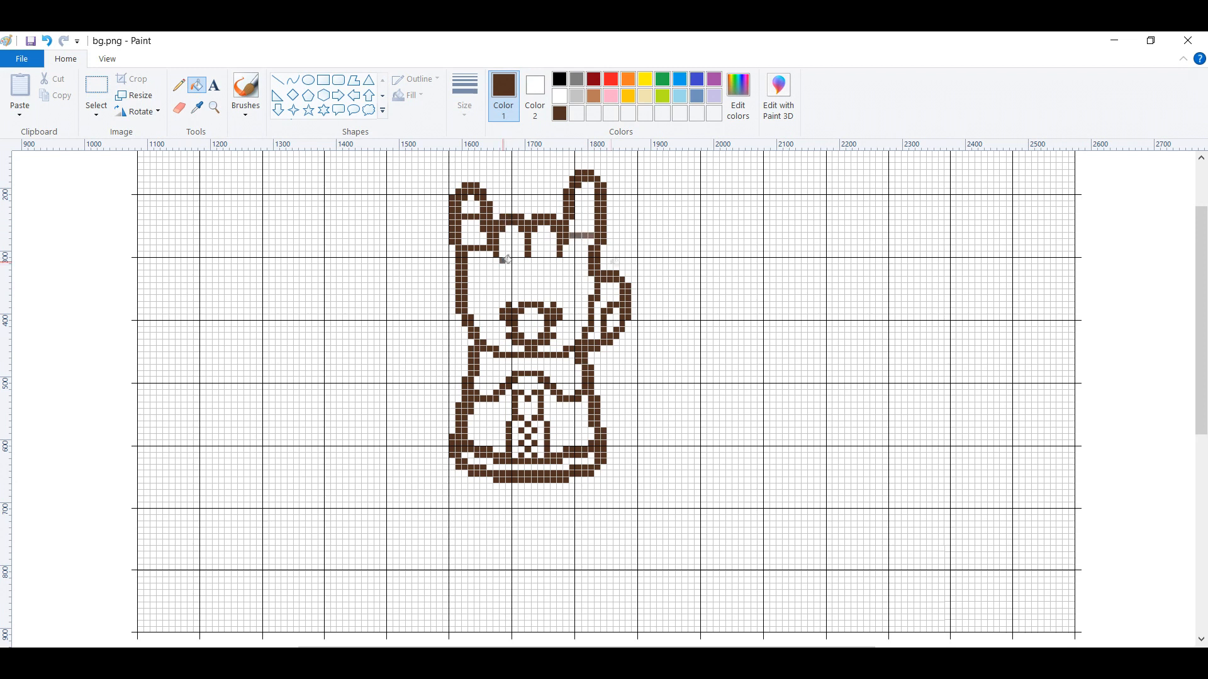
- Fill dark brown cells under the first knuckle arch and down its left side to start a stone socket outline
{"action": "left_click", "coordinate": [502, 261]}
{"action": "left_click", "coordinate": [508, 261]}
{"action": "left_click", "coordinate": [515, 261]}
{"action": "left_click", "coordinate": [497, 267]}
{"action": "left_click", "coordinate": [501, 273]}
{"action": "left_click", "coordinate": [500, 280]}
{"action": "left_click", "coordinate": [501, 286]}
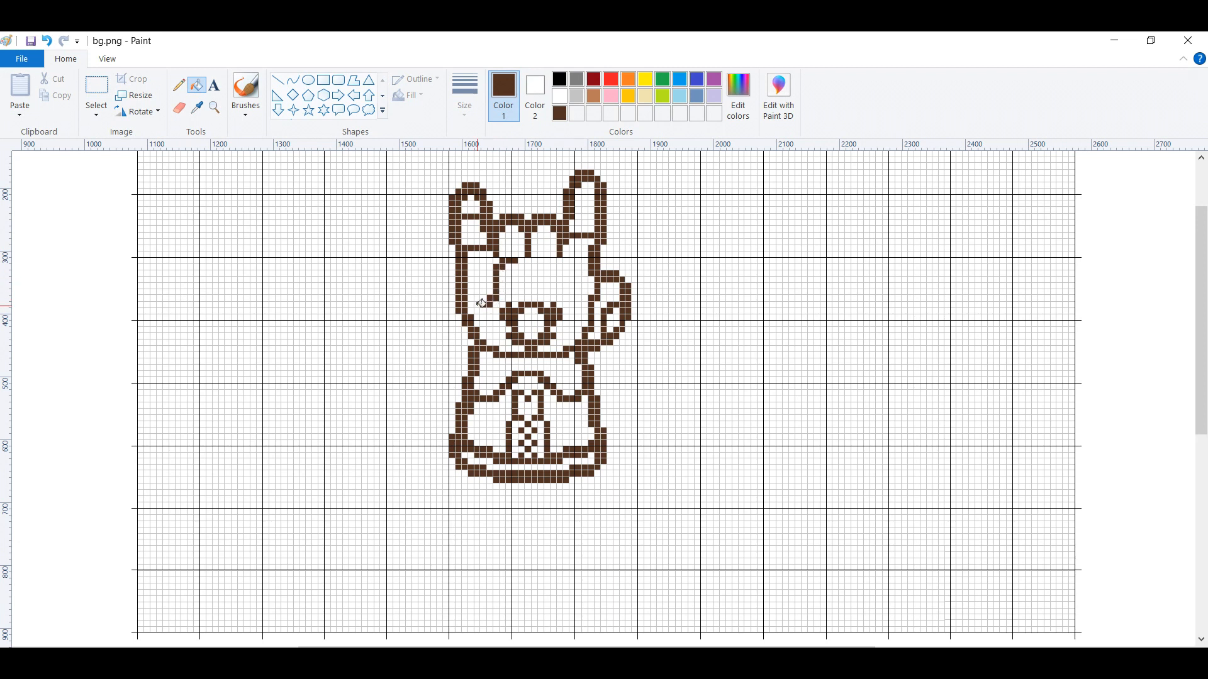
- Outline the outermost left stone socket in dark brown beside the hand's left edge
{"action": "left_click", "coordinate": [478, 306]}
{"action": "left_click", "coordinate": [483, 274]}
{"action": "left_click", "coordinate": [490, 275]}
{"action": "left_click", "coordinate": [491, 280]}
- Close the second stone socket with dark brown cells along its lower edge and right side
{"action": "left_click", "coordinate": [502, 286]}
{"action": "left_click", "coordinate": [503, 292]}
{"action": "left_click", "coordinate": [509, 292]}
{"action": "left_click", "coordinate": [514, 292]}
{"action": "left_click", "coordinate": [515, 288]}
{"action": "left_click", "coordinate": [523, 280]}
{"action": "left_click", "coordinate": [524, 268]}
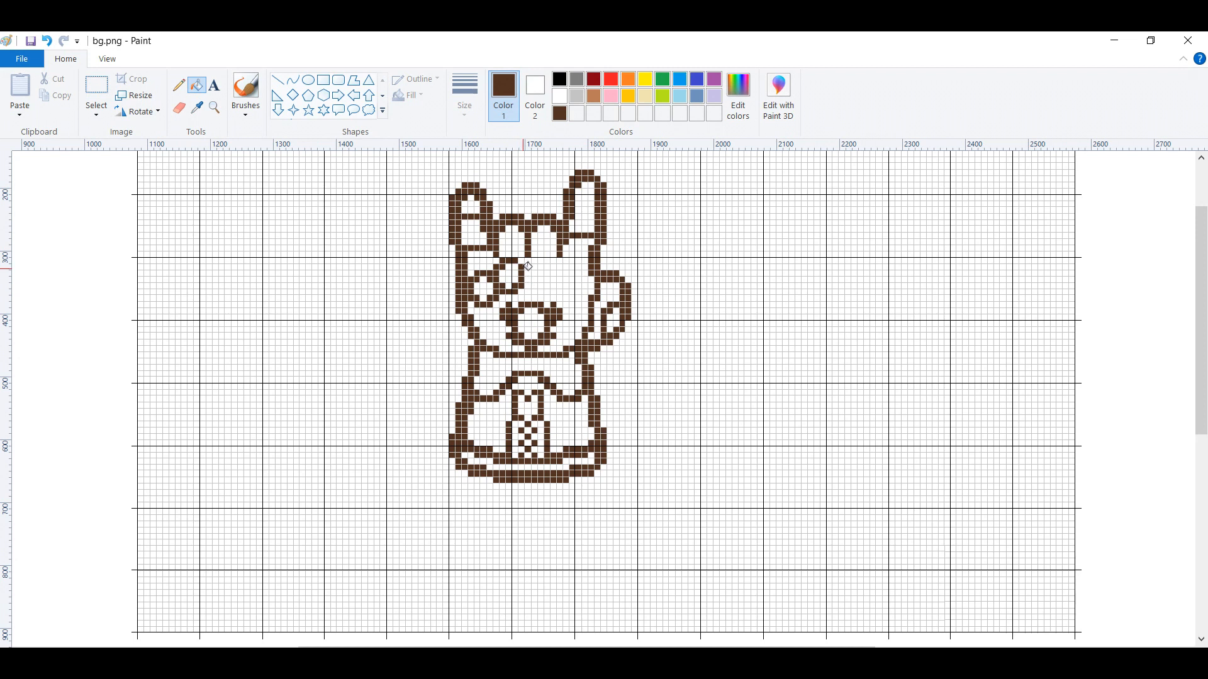
- Outline the third stone socket in dark brown under the second arch, undoing a misplaced fill
{"action": "left_click", "coordinate": [524, 269]}
{"action": "key", "text": "ctrl+z"}
{"action": "left_click", "coordinate": [528, 268]}
{"action": "left_click", "coordinate": [528, 274]}
{"action": "left_click", "coordinate": [531, 281]}
{"action": "left_click", "coordinate": [536, 259]}
{"action": "left_click", "coordinate": [555, 265]}
{"action": "left_click", "coordinate": [557, 272]}
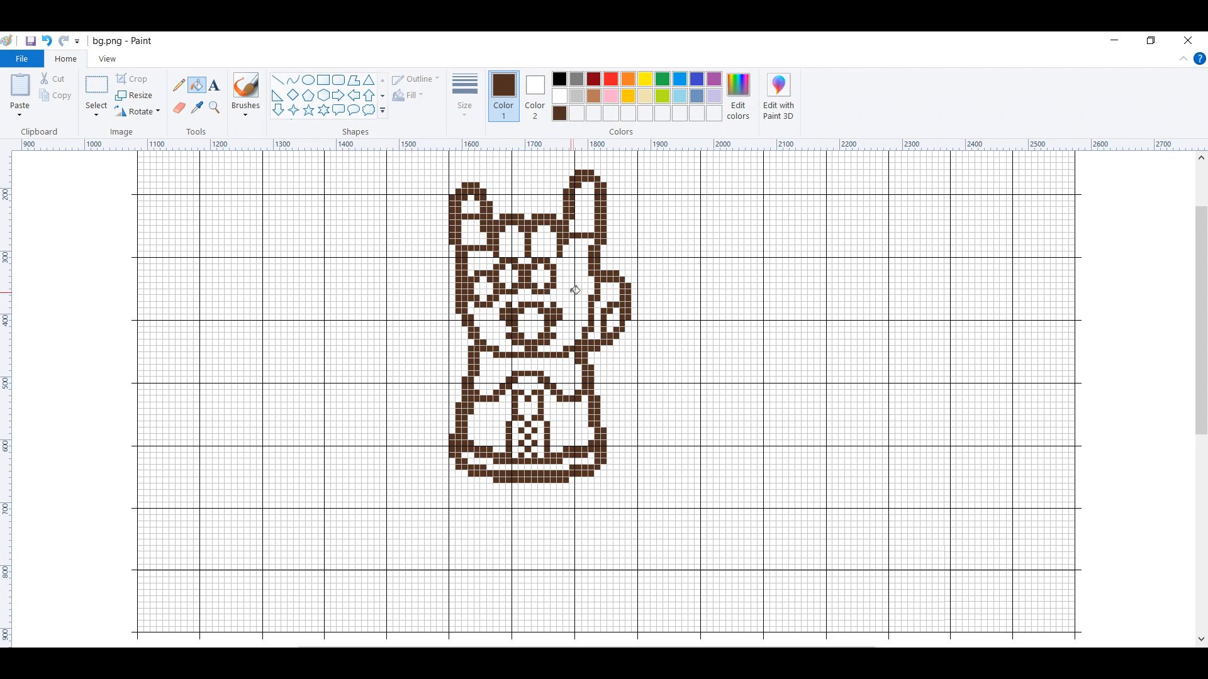
- Outline the fourth stone socket in dark brown beside the hand's right edge, undoing a misplaced fill
{"action": "left_click", "coordinate": [563, 277]}
{"action": "left_click", "coordinate": [579, 294]}
{"action": "key", "text": "ctrl+z"}
{"action": "left_click", "coordinate": [581, 291]}
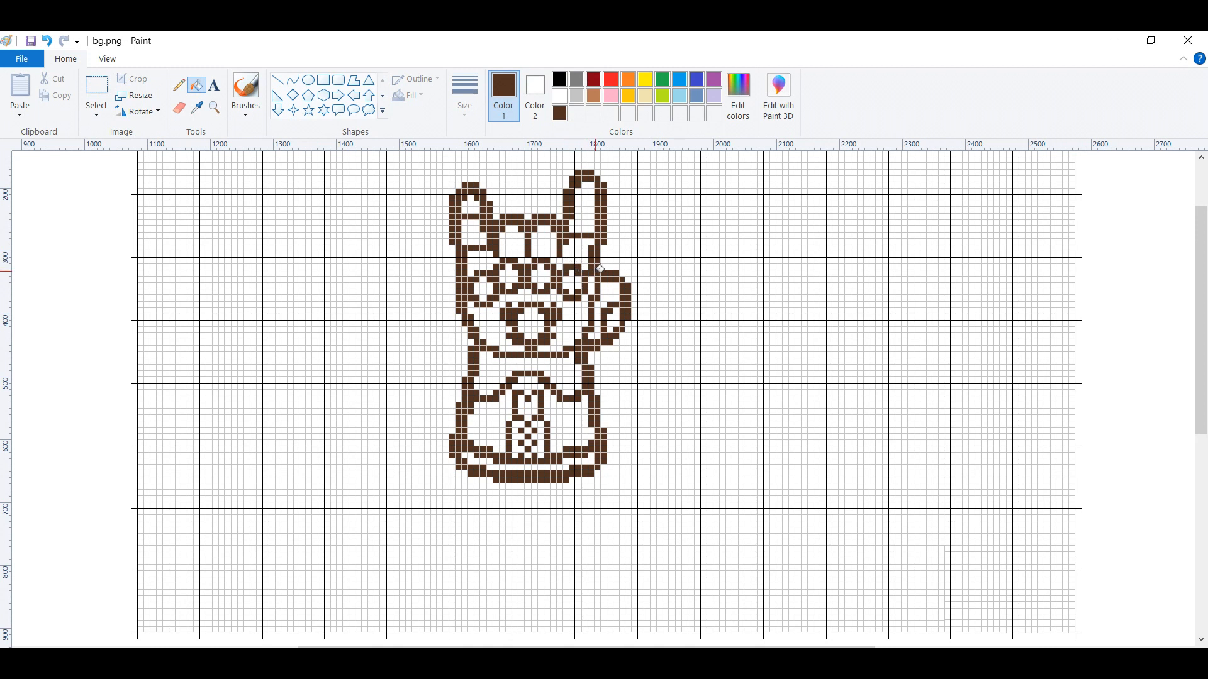
- Fill the first three knuckle stones from the left with orange, red and light blue
{"action": "left_click", "coordinate": [628, 80]}
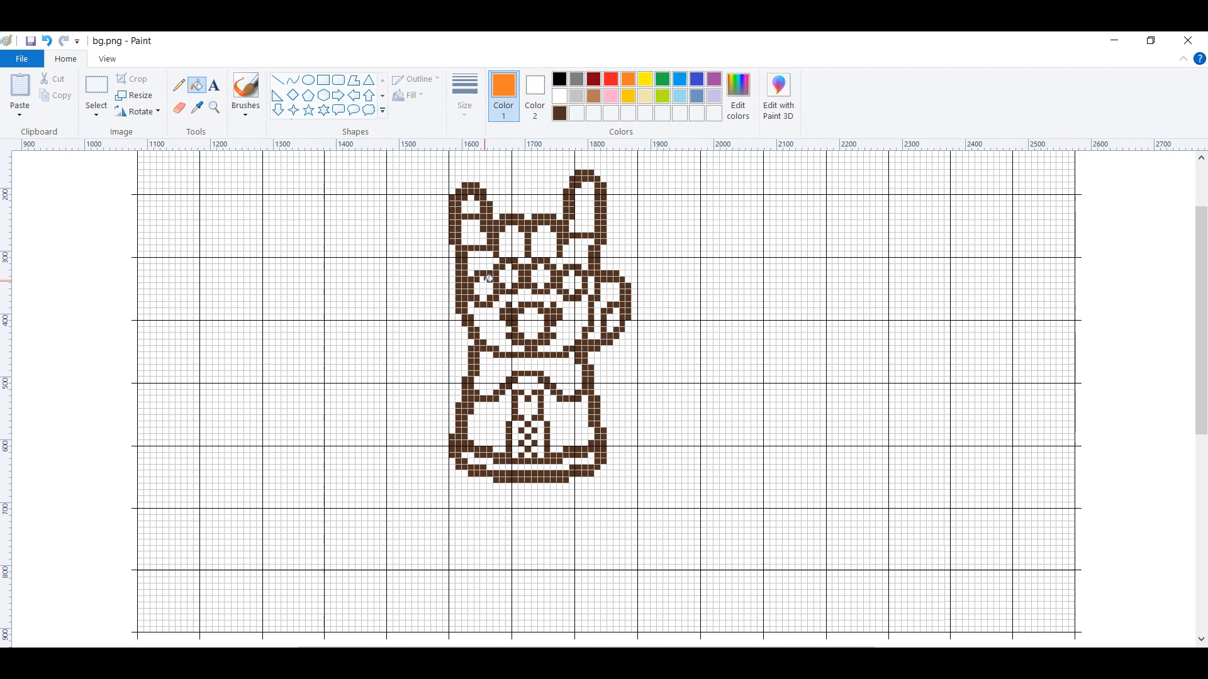
{"action": "left_click", "coordinate": [483, 288]}
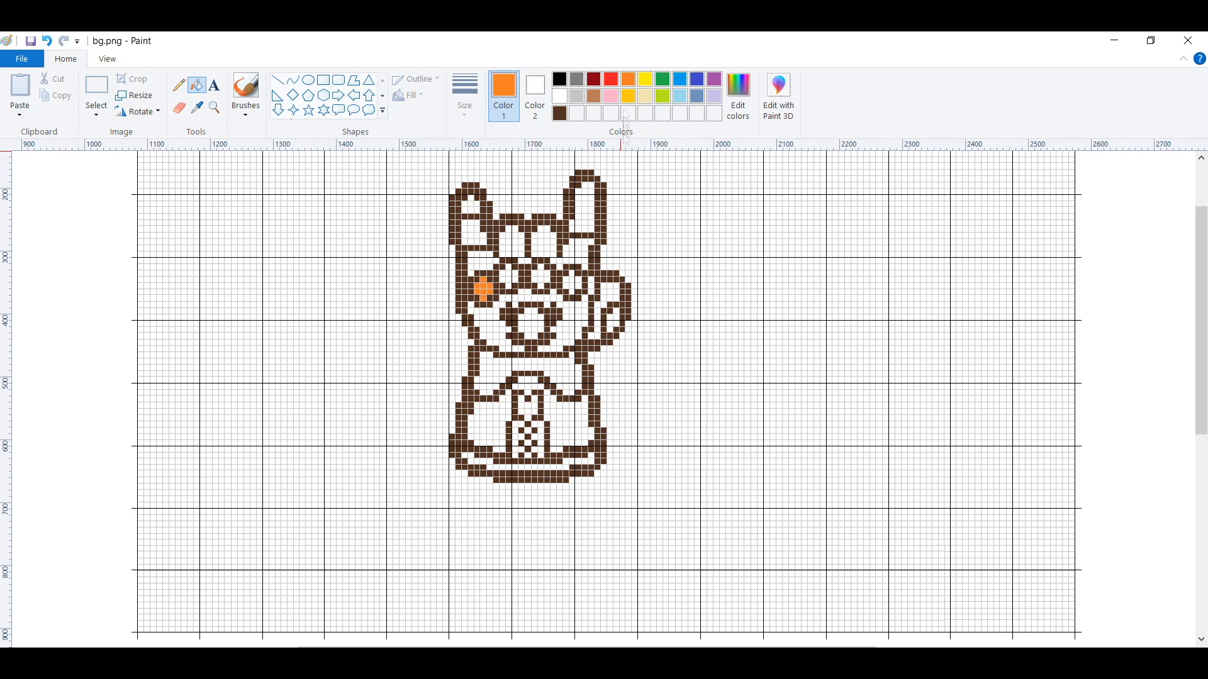
{"action": "left_click", "coordinate": [611, 80]}
{"action": "left_click", "coordinate": [509, 276]}
{"action": "left_click", "coordinate": [679, 80]}
{"action": "left_click", "coordinate": [542, 275]}
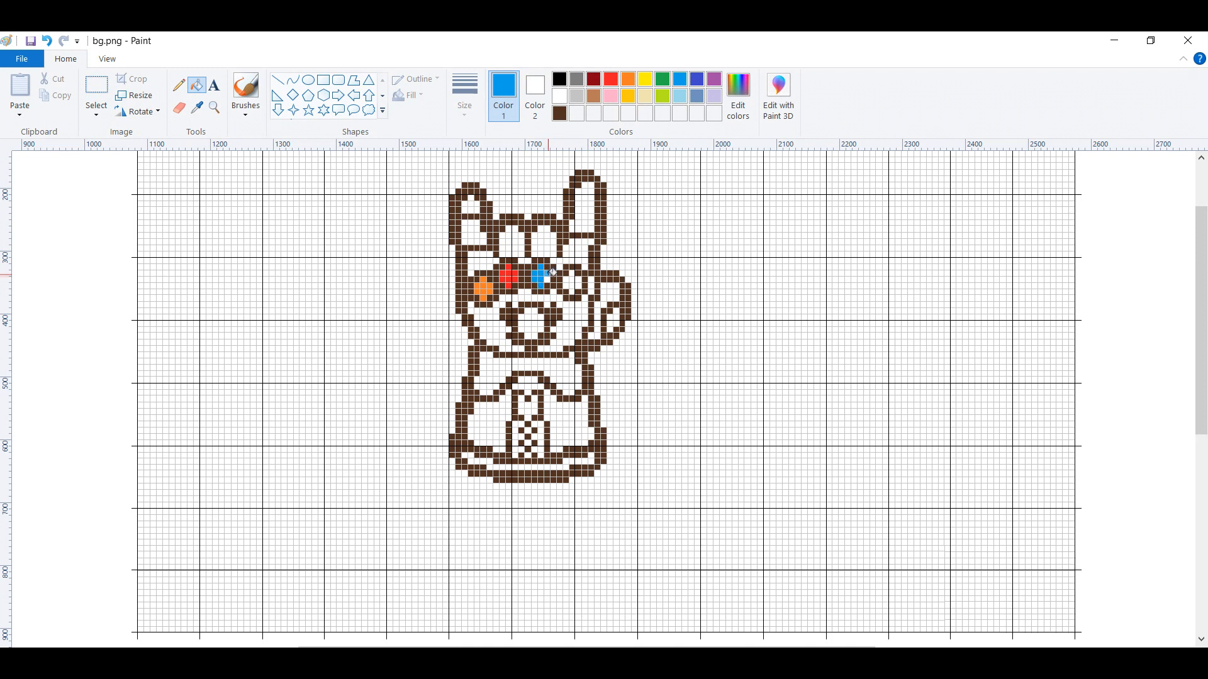
- Fill the fourth knuckle stone with purple, undoing misplaced fills
{"action": "left_click", "coordinate": [713, 79]}
{"action": "left_click", "coordinate": [571, 285]}
{"action": "left_click", "coordinate": [574, 288]}
{"action": "key", "text": "ctrl+z"}
{"action": "left_click", "coordinate": [571, 292]}
{"action": "key", "text": "ctrl+z"}
{"action": "left_click", "coordinate": [573, 289]}
- Fill the stone on the thumb with green
{"action": "left_click", "coordinate": [661, 79]}
{"action": "left_click", "coordinate": [615, 319]}
{"action": "left_click", "coordinate": [612, 328]}
- Fill the cells of the large central stone with yellow
{"action": "left_click", "coordinate": [645, 80]}
{"action": "left_click", "coordinate": [532, 312]}
{"action": "left_click", "coordinate": [524, 316]}
{"action": "left_click", "coordinate": [528, 329]}
{"action": "left_click", "coordinate": [528, 335]}
{"action": "left_click", "coordinate": [534, 336]}
{"action": "left_click", "coordinate": [535, 330]}
{"action": "left_click", "coordinate": [536, 324]}
{"action": "left_click", "coordinate": [540, 318]}
{"action": "left_click", "coordinate": [541, 324]}
{"action": "left_click", "coordinate": [541, 329]}
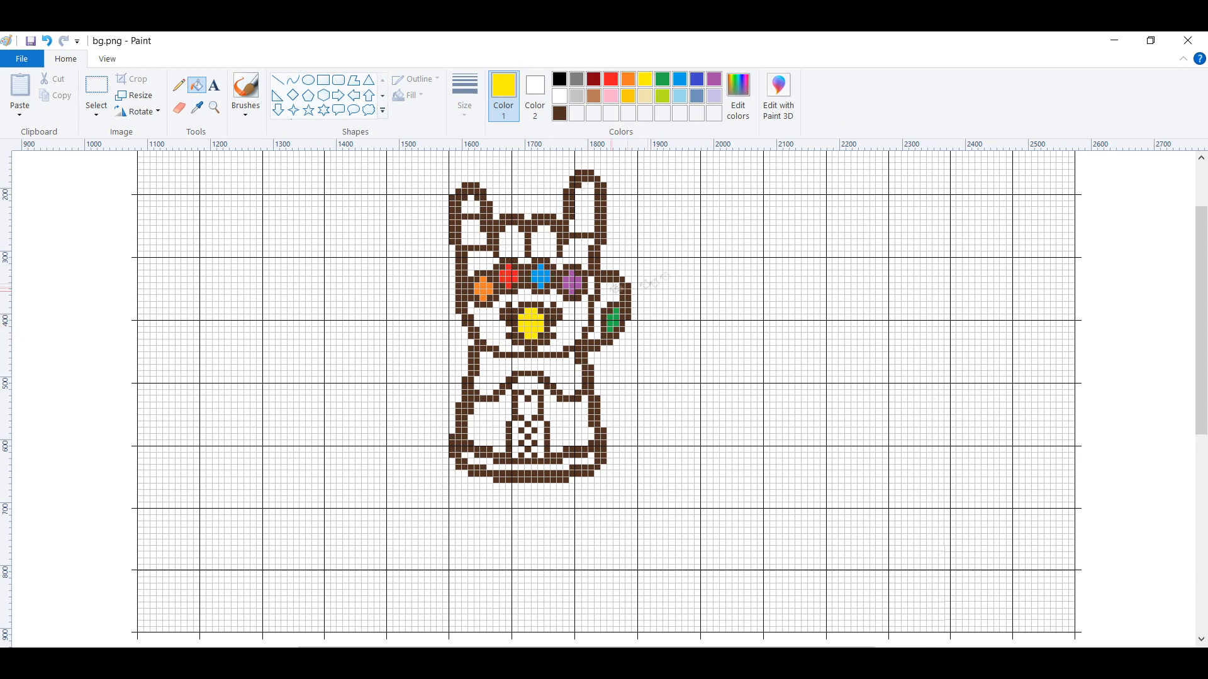
- Define a custom olive color and make it the active fill color
{"action": "left_click", "coordinate": [593, 96]}
{"action": "left_click", "coordinate": [736, 95]}
{"action": "left_click", "coordinate": [632, 331]}
{"action": "left_click", "coordinate": [631, 342]}
{"action": "left_click_drag", "start_coordinate": [785, 332], "coordinate": [785, 349]}
{"action": "left_click", "coordinate": [449, 467]}
- Fill the tip of the left finger with olive, undoing a misplaced fill
{"action": "left_click", "coordinate": [471, 205]}
{"action": "left_click", "coordinate": [468, 199]}
{"action": "key", "text": "ctrl+z"}
{"action": "left_click", "coordinate": [470, 199]}
{"action": "left_click", "coordinate": [465, 204]}
{"action": "left_click", "coordinate": [465, 210]}
- Fill the lower segment of the left finger with olive, cell by cell
{"action": "left_click", "coordinate": [477, 224]}
{"action": "left_click", "coordinate": [471, 224]}
{"action": "left_click", "coordinate": [465, 223]}
{"action": "left_click", "coordinate": [465, 228]}
{"action": "left_click", "coordinate": [471, 229]}
{"action": "left_click", "coordinate": [476, 230]}
{"action": "left_click", "coordinate": [483, 235]}
{"action": "left_click", "coordinate": [483, 241]}
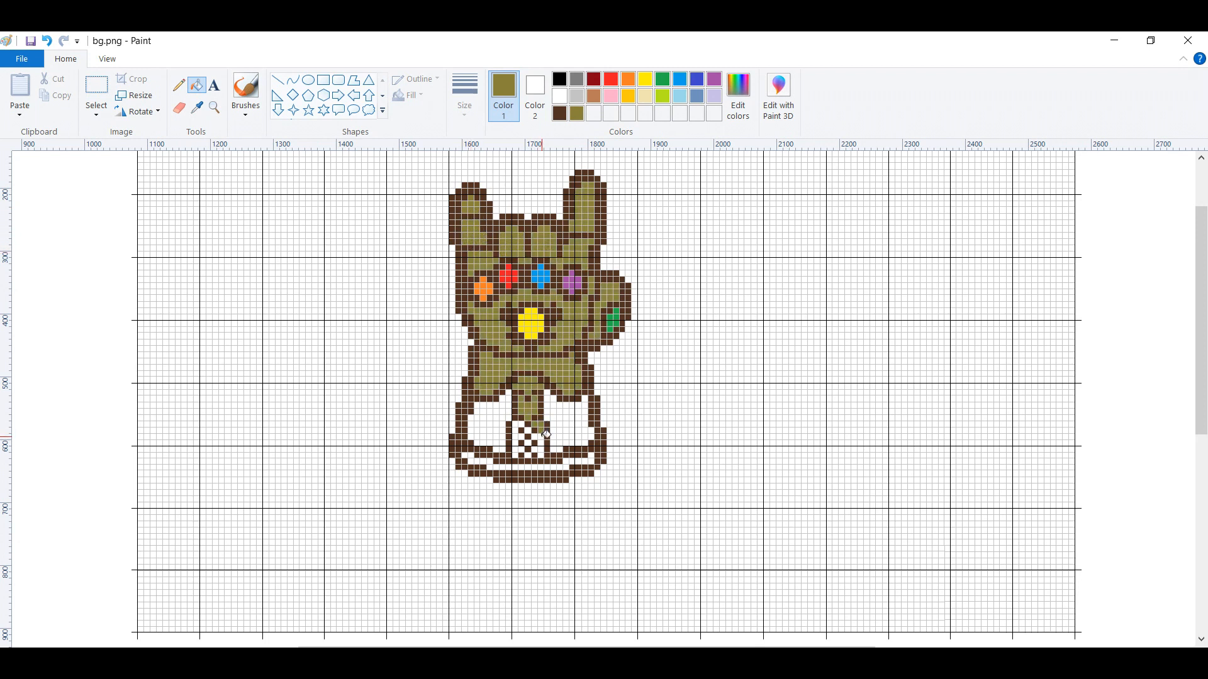
- Fill the empty cells of the checkered strip in the middle of the cuff with olive
{"action": "left_click", "coordinate": [545, 443]}
{"action": "left_click", "coordinate": [536, 451]}
{"action": "left_click", "coordinate": [530, 440]}
{"action": "left_click", "coordinate": [531, 434]}
{"action": "left_click", "coordinate": [527, 425]}
{"action": "left_click", "coordinate": [515, 455]}
{"action": "left_click", "coordinate": [514, 450]}
{"action": "left_click", "coordinate": [514, 443]}
{"action": "left_click", "coordinate": [514, 437]}
{"action": "left_click", "coordinate": [514, 431]}
{"action": "left_click", "coordinate": [515, 425]}
- Fill the cuff's left panel with olive in the columns nearest the central strip
{"action": "left_click", "coordinate": [509, 393]}
{"action": "left_click", "coordinate": [508, 397]}
{"action": "left_click", "coordinate": [503, 400]}
{"action": "left_click", "coordinate": [509, 406]}
{"action": "left_click", "coordinate": [508, 412]}
{"action": "left_click", "coordinate": [504, 418]}
{"action": "left_click", "coordinate": [502, 425]}
{"action": "left_click", "coordinate": [503, 434]}
{"action": "left_click", "coordinate": [503, 448]}
{"action": "left_click", "coordinate": [497, 443]}
{"action": "left_click", "coordinate": [497, 433]}
{"action": "left_click", "coordinate": [496, 418]}
{"action": "left_click", "coordinate": [496, 406]}
- Fill the remaining outer cells of the cuff's left panel with olive
{"action": "left_click", "coordinate": [490, 406]}
{"action": "left_click", "coordinate": [490, 420]}
{"action": "left_click", "coordinate": [489, 427]}
{"action": "left_click", "coordinate": [487, 435]}
{"action": "left_click", "coordinate": [485, 441]}
{"action": "left_click", "coordinate": [477, 443]}
{"action": "left_click", "coordinate": [476, 437]}
{"action": "left_click", "coordinate": [483, 437]}
{"action": "left_click", "coordinate": [478, 432]}
{"action": "left_click", "coordinate": [472, 431]}
{"action": "left_click", "coordinate": [471, 425]}
{"action": "left_click", "coordinate": [477, 425]}
{"action": "left_click", "coordinate": [483, 420]}
{"action": "left_click", "coordinate": [478, 419]}
{"action": "left_click", "coordinate": [472, 418]}
{"action": "left_click", "coordinate": [478, 412]}
{"action": "left_click", "coordinate": [478, 407]}
{"action": "left_click", "coordinate": [484, 406]}
{"action": "left_click", "coordinate": [483, 412]}
- Fill the upper part of the cuff's right panel with olive
{"action": "left_click", "coordinate": [547, 393]}
{"action": "left_click", "coordinate": [547, 400]}
{"action": "left_click", "coordinate": [547, 406]}
{"action": "left_click", "coordinate": [547, 412]}
{"action": "left_click", "coordinate": [546, 418]}
{"action": "left_click", "coordinate": [553, 400]}
{"action": "left_click", "coordinate": [552, 406]}
{"action": "left_click", "coordinate": [553, 412]}
{"action": "left_click", "coordinate": [559, 412]}
{"action": "left_click", "coordinate": [560, 407]}
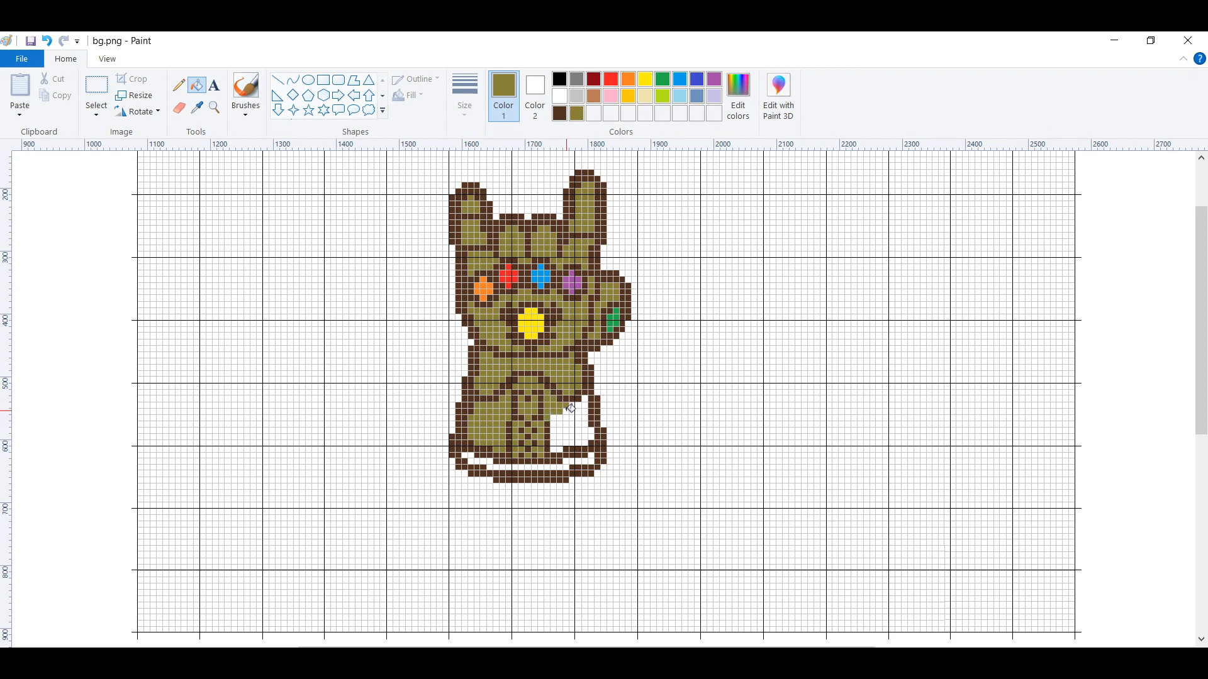
{"action": "left_click", "coordinate": [578, 412]}
{"action": "left_click", "coordinate": [584, 412]}
{"action": "left_click", "coordinate": [585, 406]}
{"action": "left_click", "coordinate": [585, 400]}
{"action": "left_click", "coordinate": [585, 419]}
{"action": "left_click", "coordinate": [578, 419]}
{"action": "left_click", "coordinate": [572, 418]}
{"action": "left_click", "coordinate": [566, 419]}
- Fill the lower part of the cuff's right panel with olive down to the band
{"action": "left_click", "coordinate": [553, 431]}
{"action": "left_click", "coordinate": [553, 437]}
{"action": "left_click", "coordinate": [553, 444]}
{"action": "left_click", "coordinate": [553, 449]}
{"action": "left_click", "coordinate": [559, 450]}
{"action": "left_click", "coordinate": [559, 444]}
{"action": "left_click", "coordinate": [559, 438]}
{"action": "left_click", "coordinate": [560, 431]}
{"action": "left_click", "coordinate": [566, 443]}
{"action": "left_click", "coordinate": [572, 443]}
{"action": "left_click", "coordinate": [572, 437]}
{"action": "left_click", "coordinate": [572, 431]}
{"action": "left_click", "coordinate": [572, 424]}
{"action": "left_click", "coordinate": [578, 425]}
{"action": "left_click", "coordinate": [578, 431]}
{"action": "left_click", "coordinate": [585, 431]}
{"action": "left_click", "coordinate": [586, 438]}
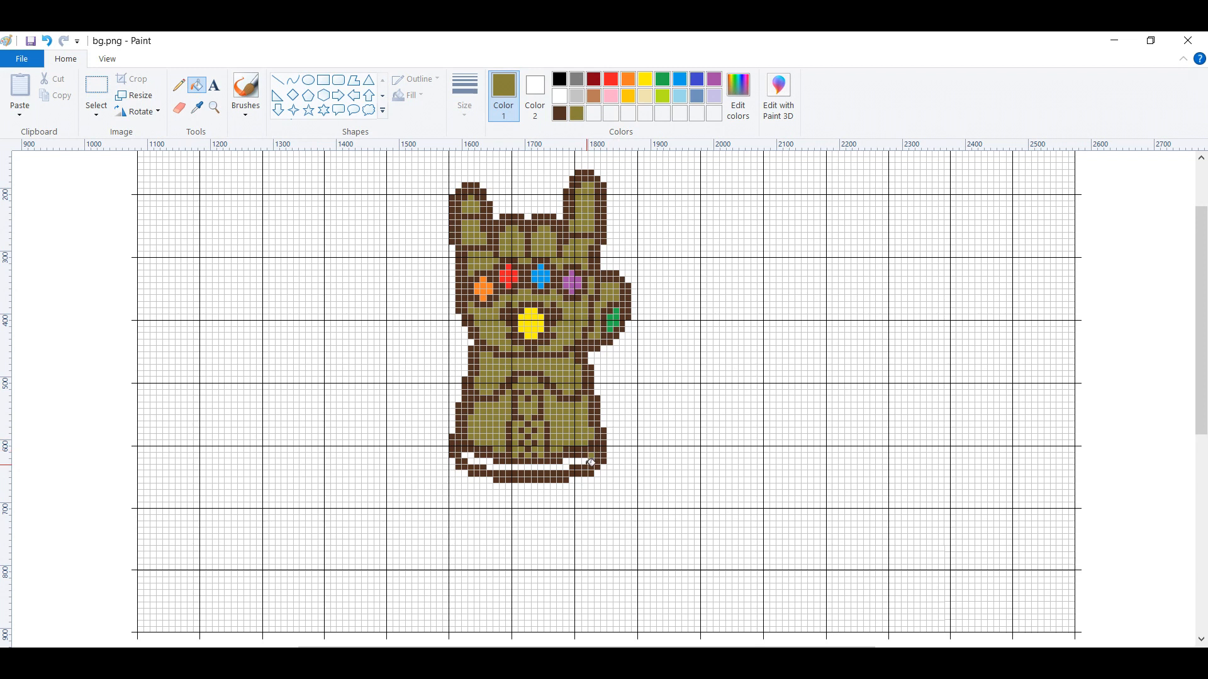
- Fill the cuff's bottom band with olive, working from its right end toward the middle
{"action": "left_click", "coordinate": [562, 465]}
{"action": "left_click", "coordinate": [551, 466]}
{"action": "left_click", "coordinate": [541, 466]}
{"action": "left_click", "coordinate": [533, 465]}
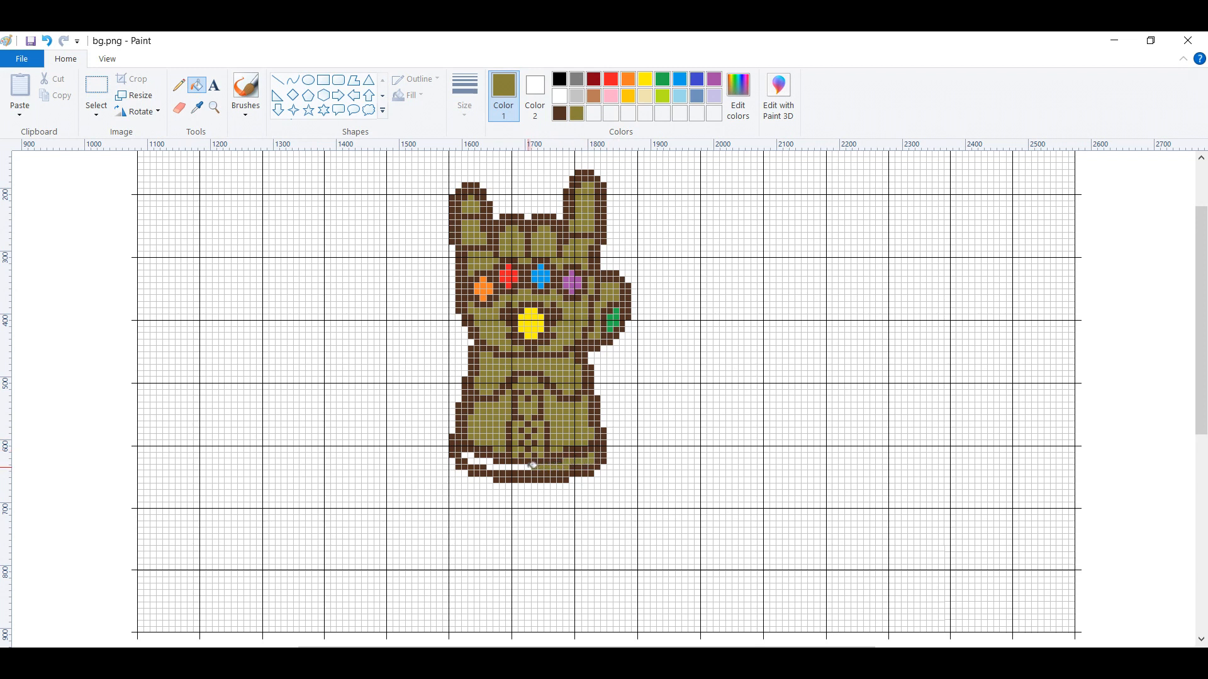